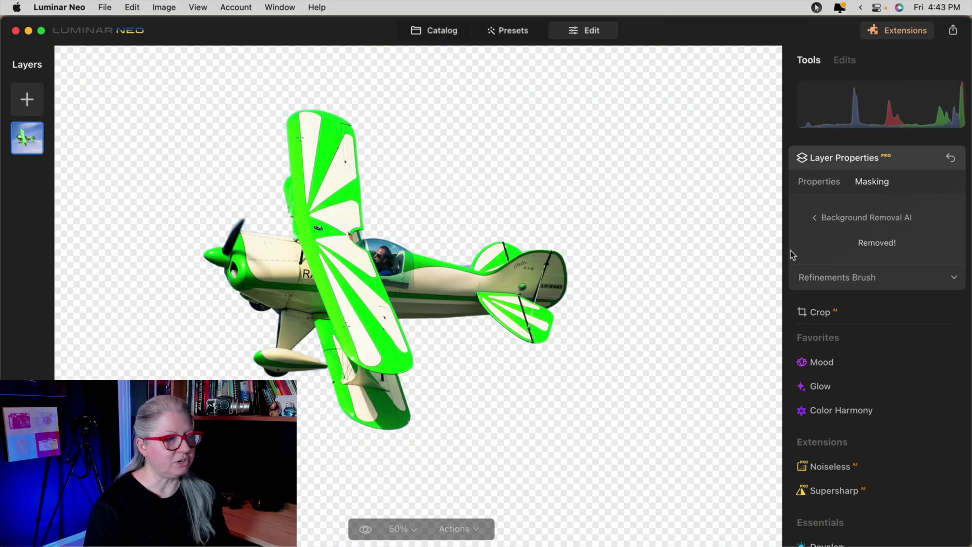
- Expand the Refinements Brush on the biplane cutout to show its object and transition mask overlay
left_click(811, 254)
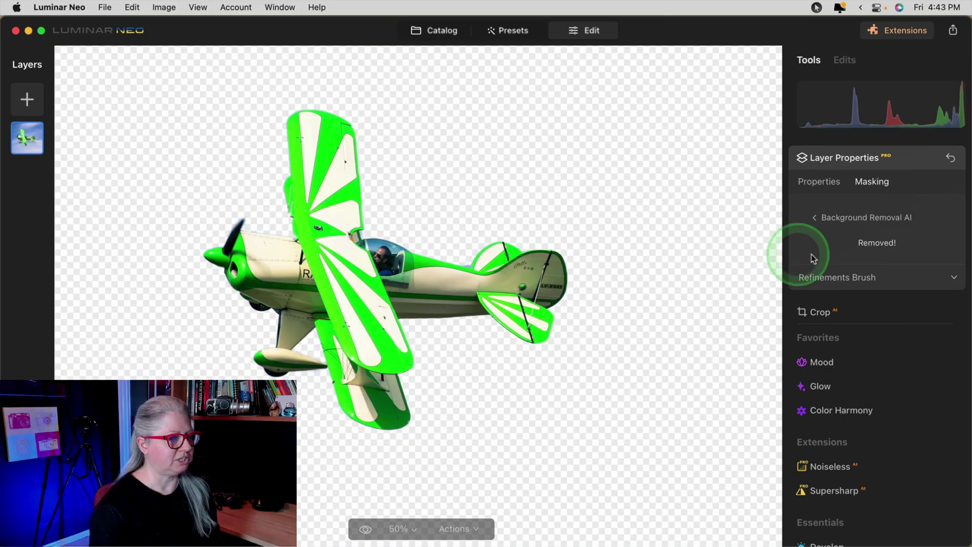
left_click(829, 213)
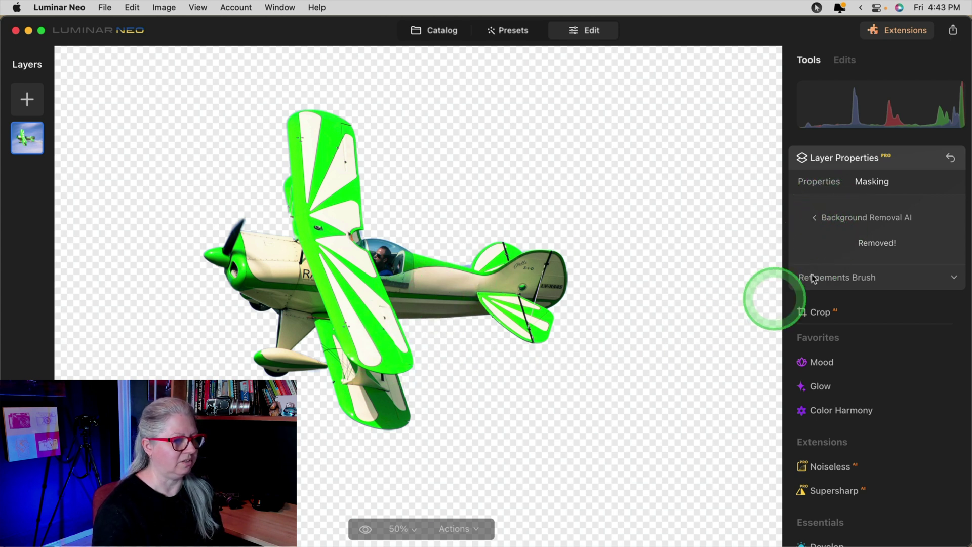
left_click(841, 279)
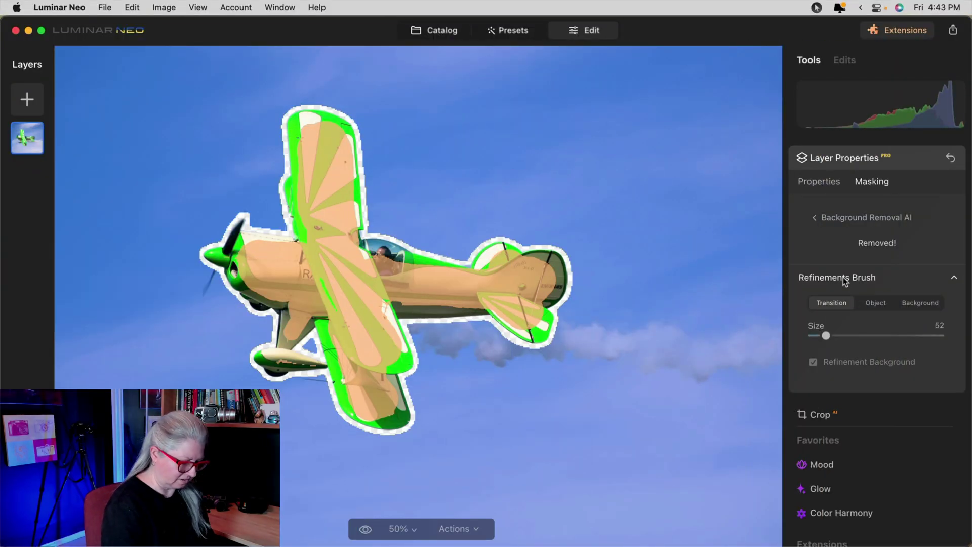
key("super+equal")
- With an Object brush at size 21, paint the propeller and wing strut into the cutout
mouse_move(264, 289)
left_mouse_down()
mouse_move(464, 309)
mouse_move(549, 306)
left_mouse_up()
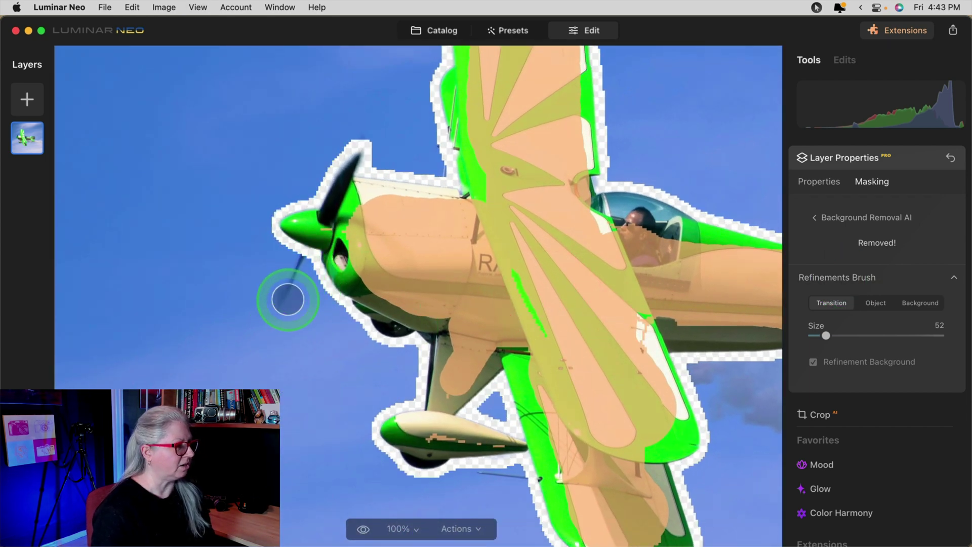
left_click(876, 303)
left_click_drag(824, 336, 817, 336)
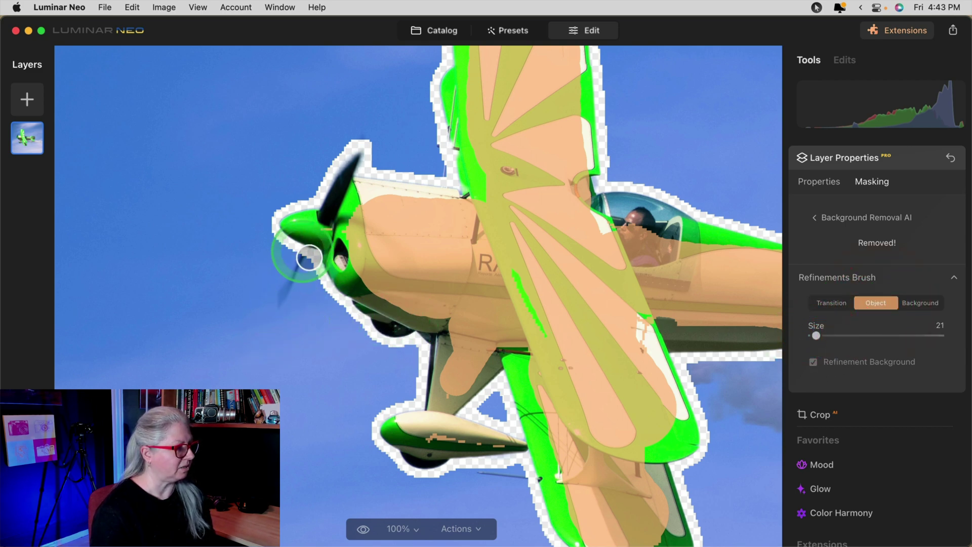
left_click_drag(304, 252, 297, 274)
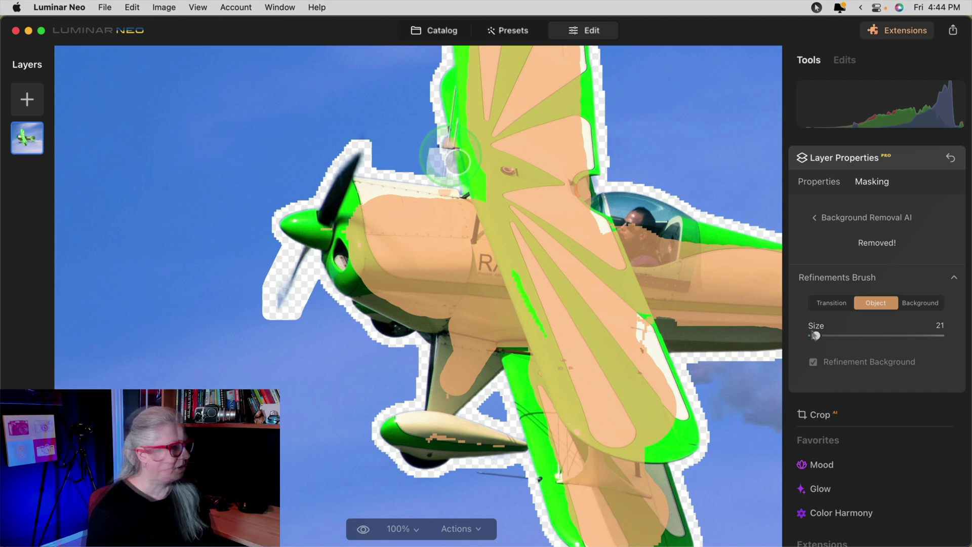
left_click_drag(452, 188, 456, 155)
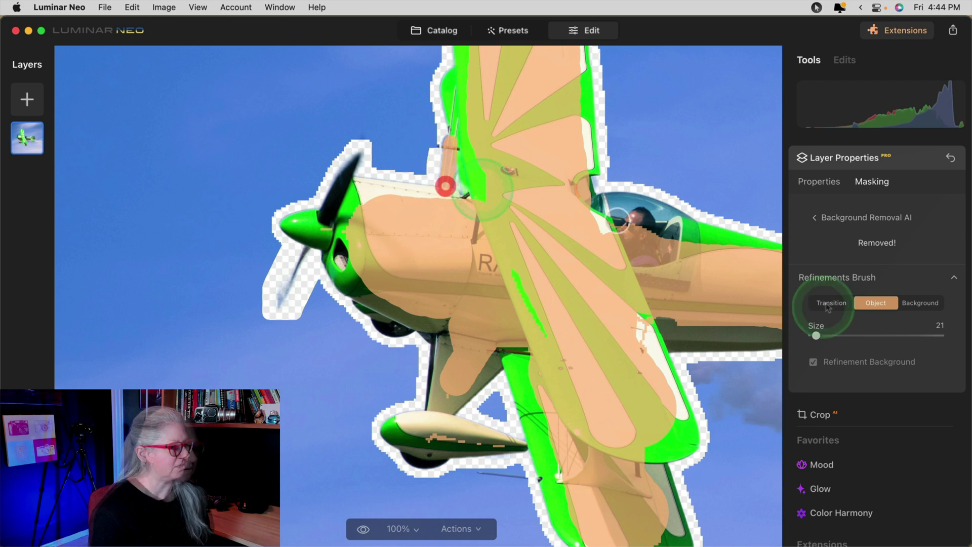
- Refine the wing strut's edges as Transition, return to Object mode and collapse the refinements
key("t")
left_click_drag(445, 157, 440, 185)
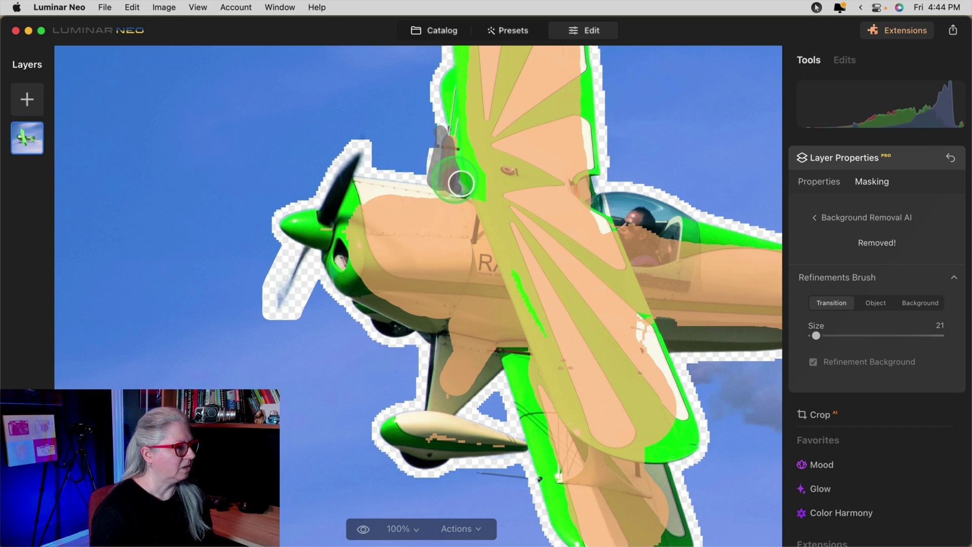
left_click_drag(457, 173, 453, 146)
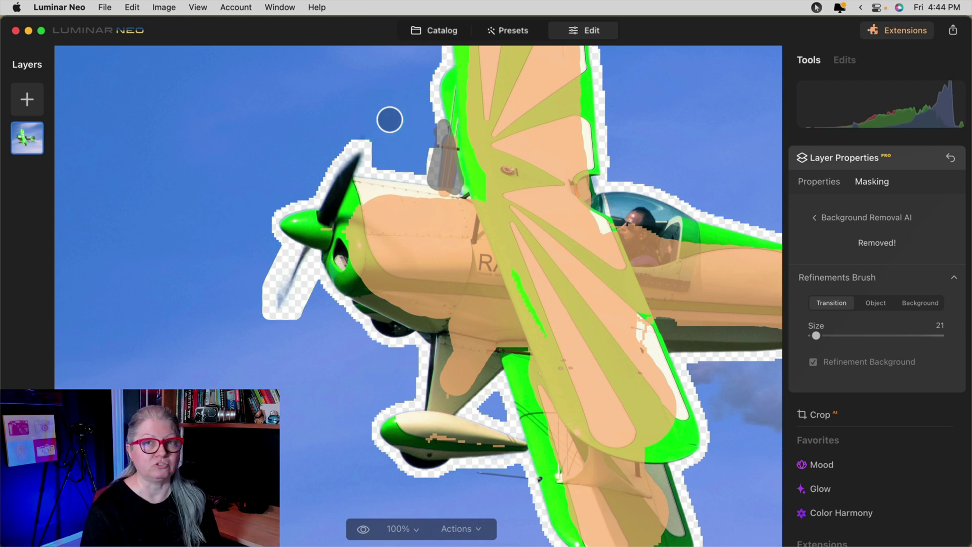
left_click(876, 303)
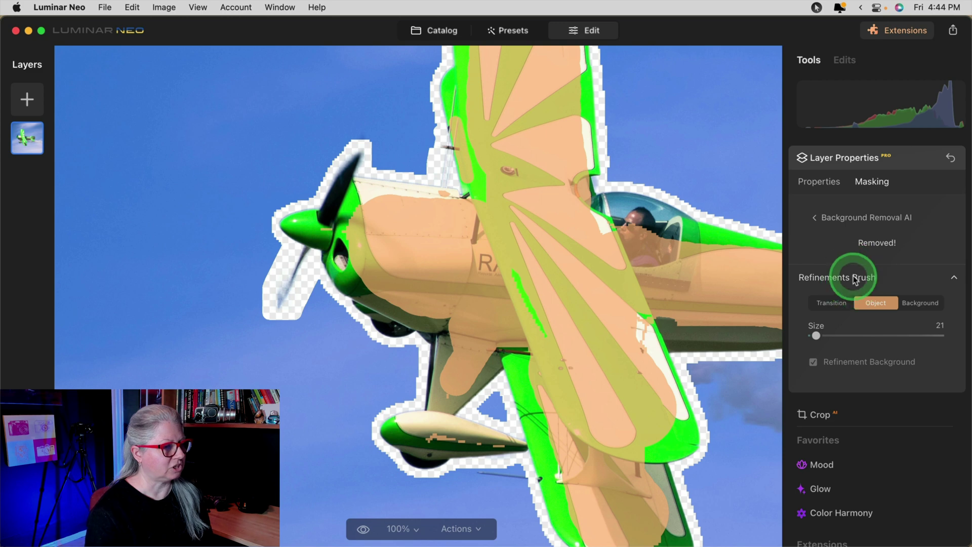
left_click(855, 280)
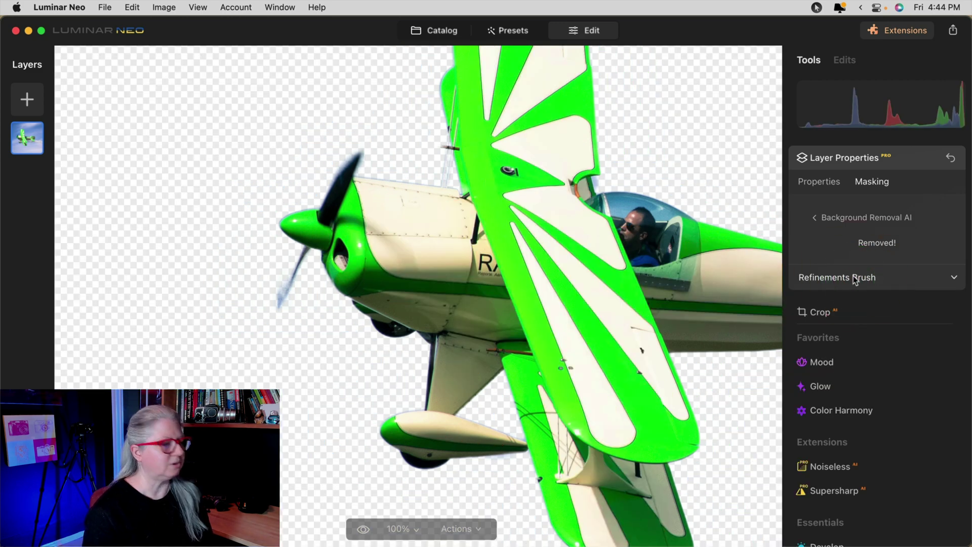
- Paint the biplane's smoke trail into the object area up to the right edge, then switch to the portrait cutout
scroll(641, 285, "right", 10)
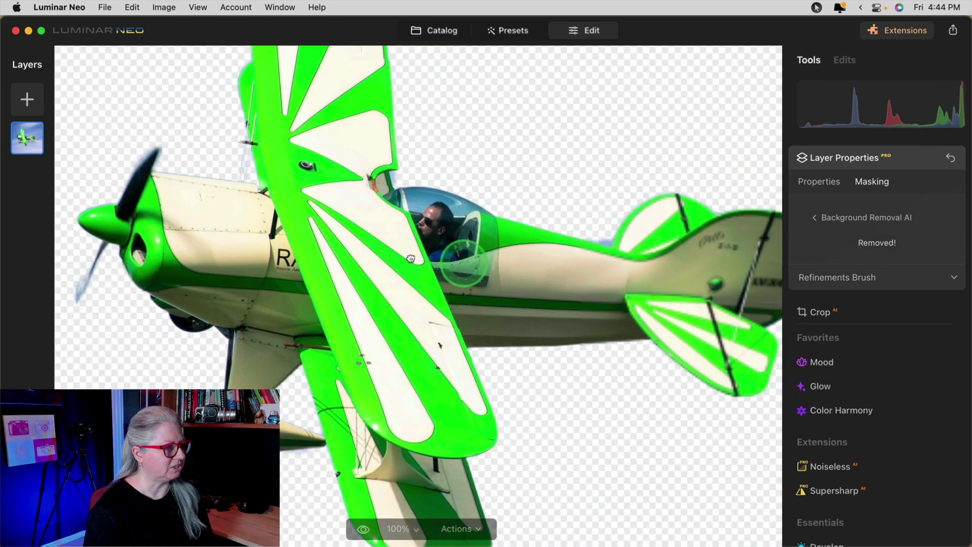
key("super+0")
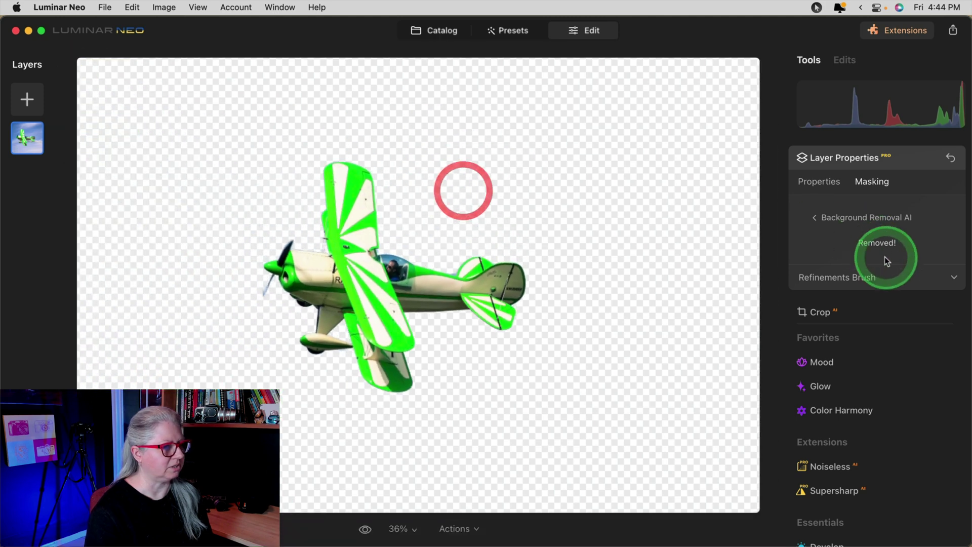
left_click(851, 279)
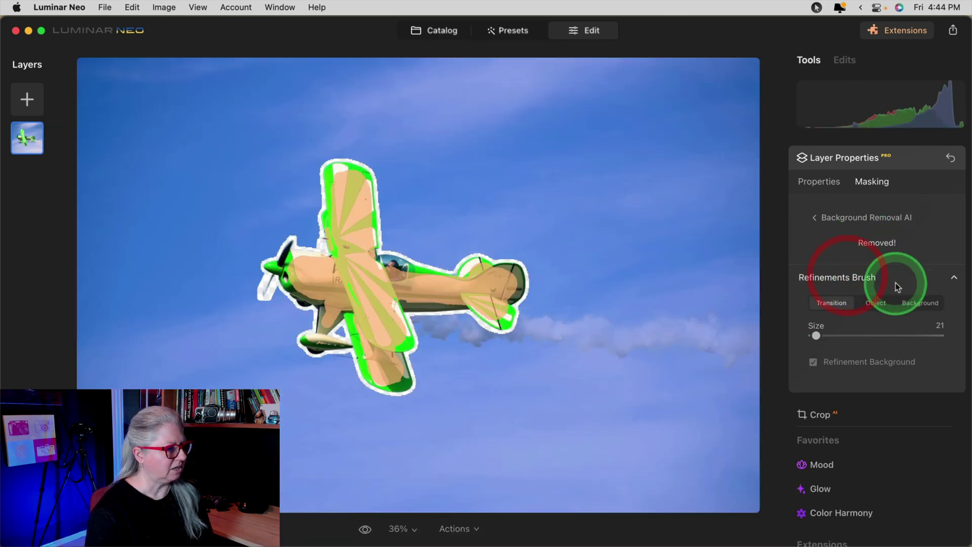
left_click(876, 303)
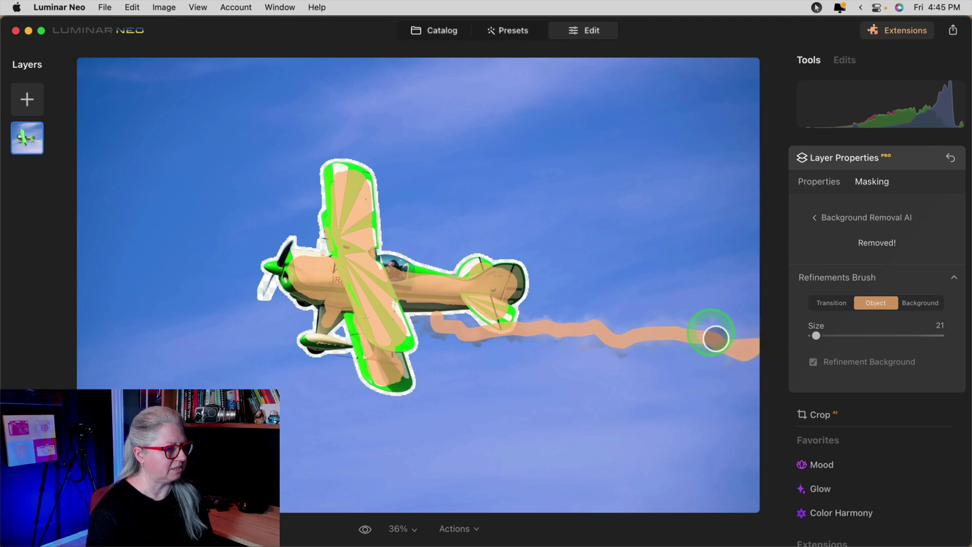
left_click_drag(599, 341, 753, 341)
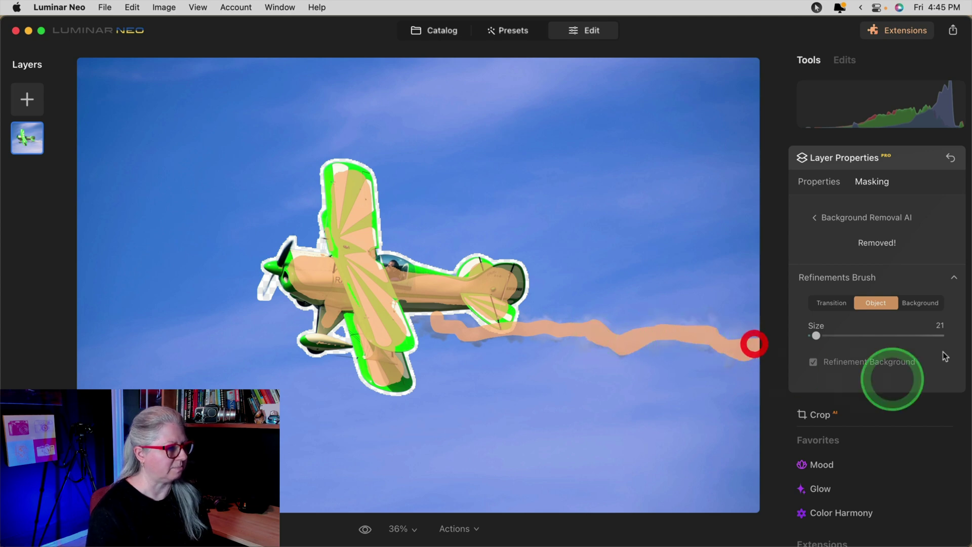
left_click(819, 278)
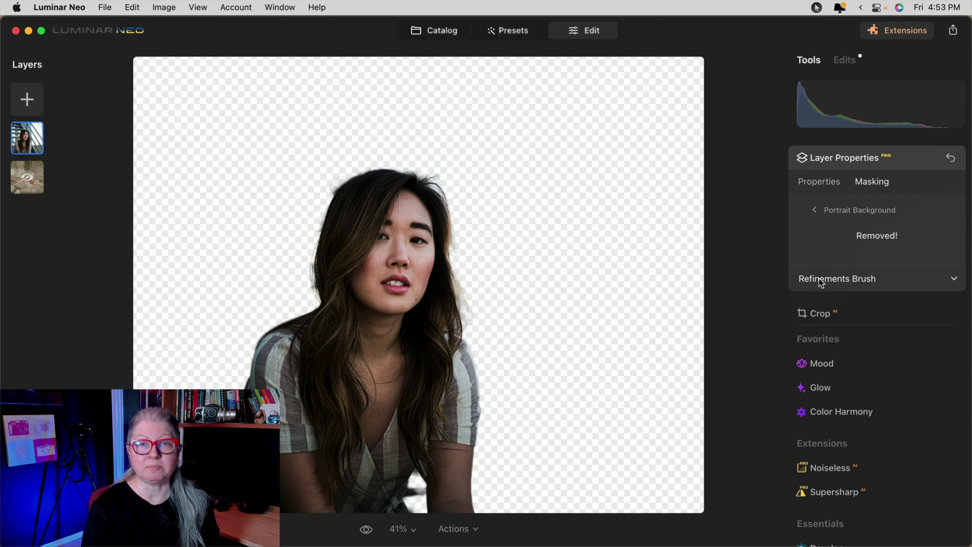
- Set the portrait's Refinements Brush to Background mode with size lowered to 28
left_click(829, 278)
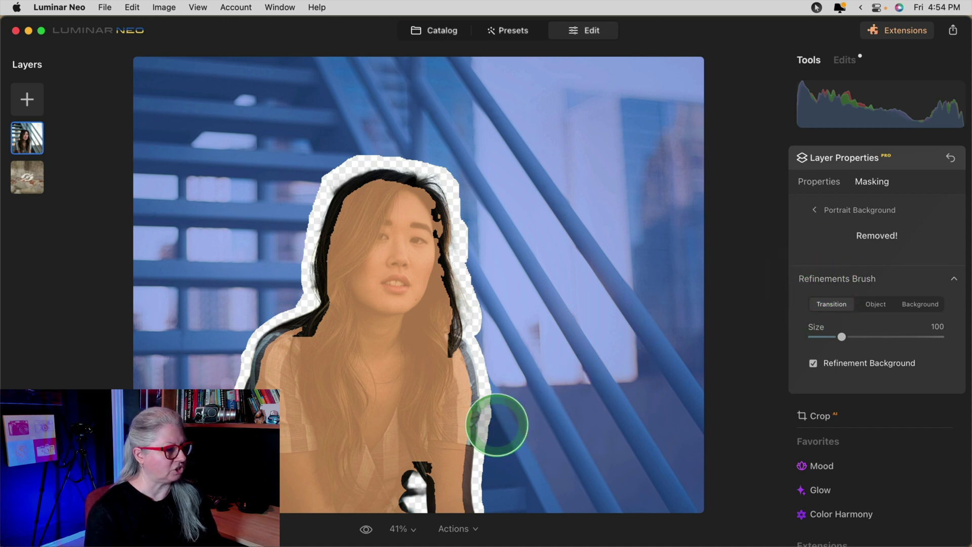
left_click(895, 309)
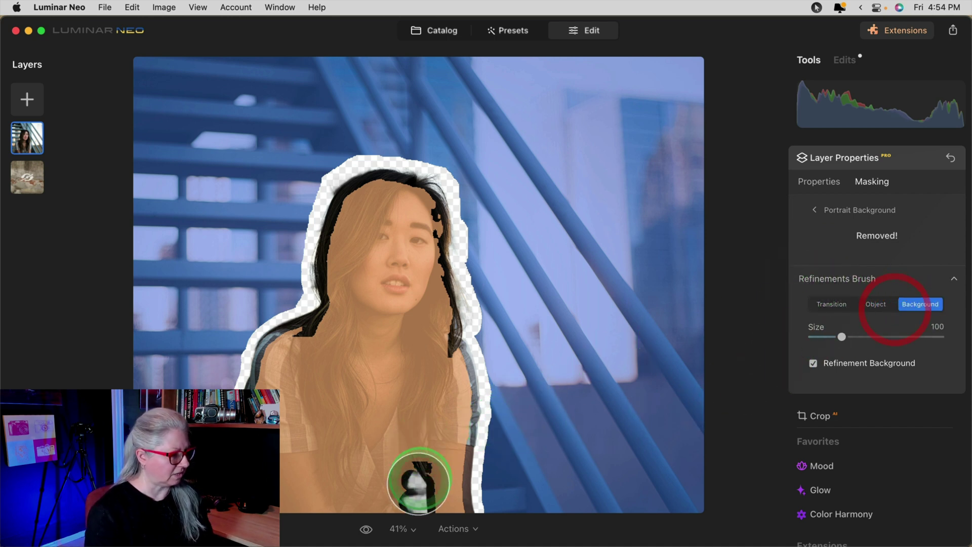
key("[")
key("[")
key("[")
key("[")
key("[")
key("[")
key("[")
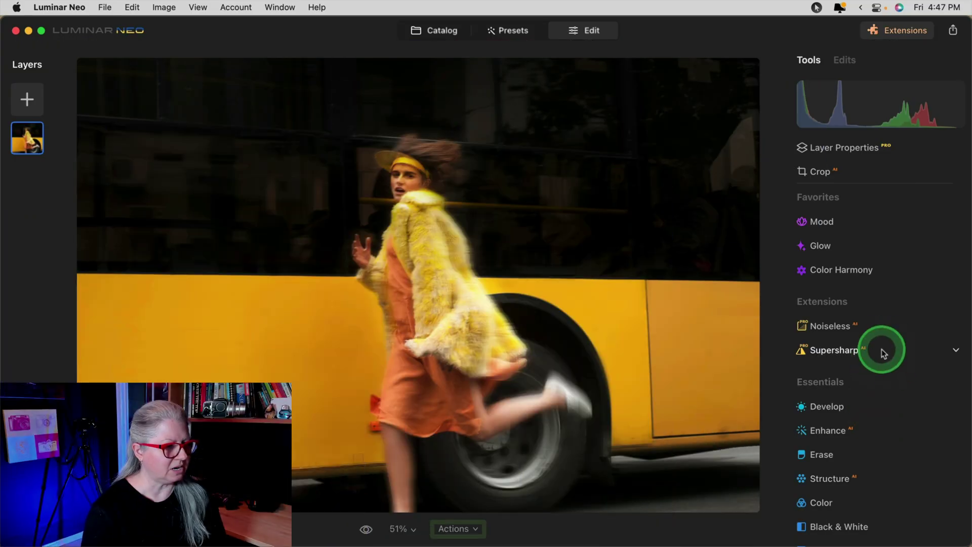
- Apply Supersharp Motion Blur sharpening at Middle strength to the yellow bus photo
left_click(884, 353)
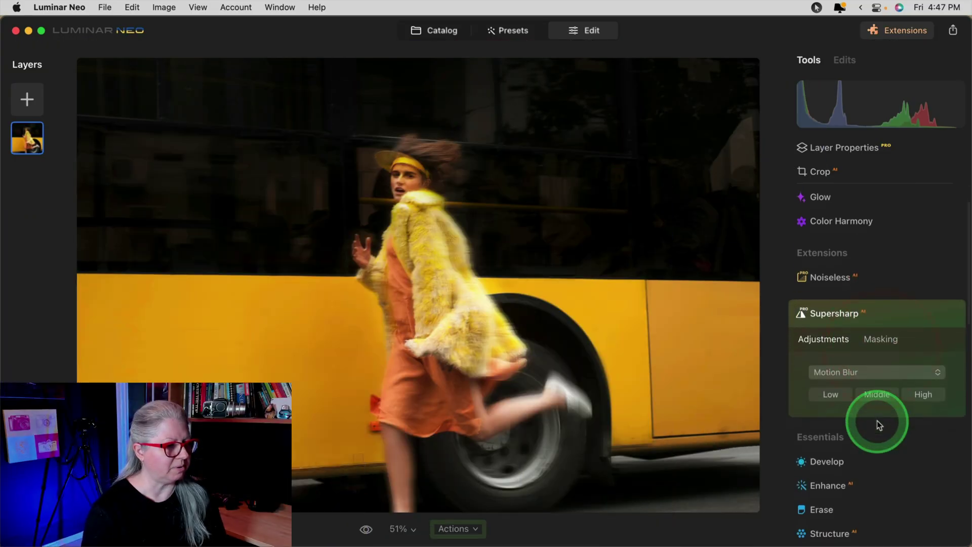
left_click(874, 350)
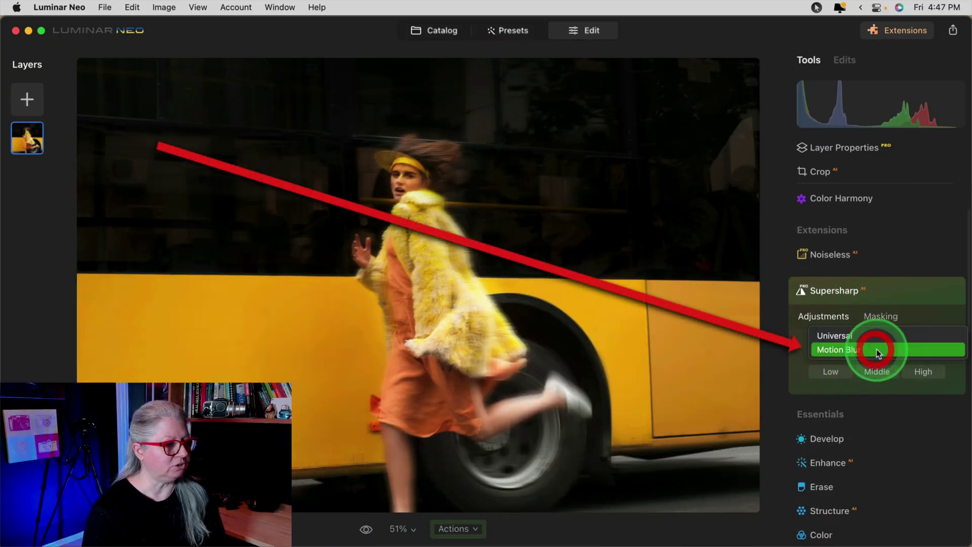
left_click(859, 336)
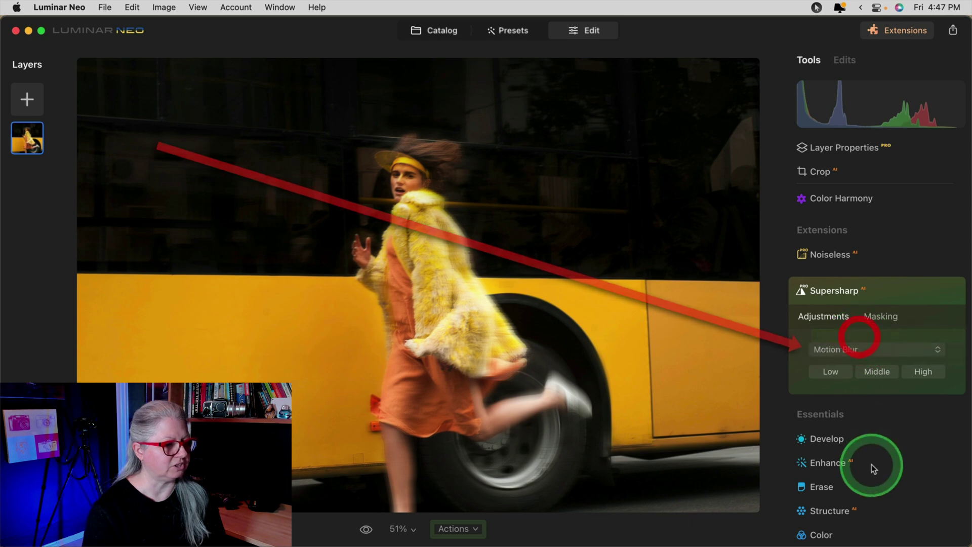
left_click(877, 373)
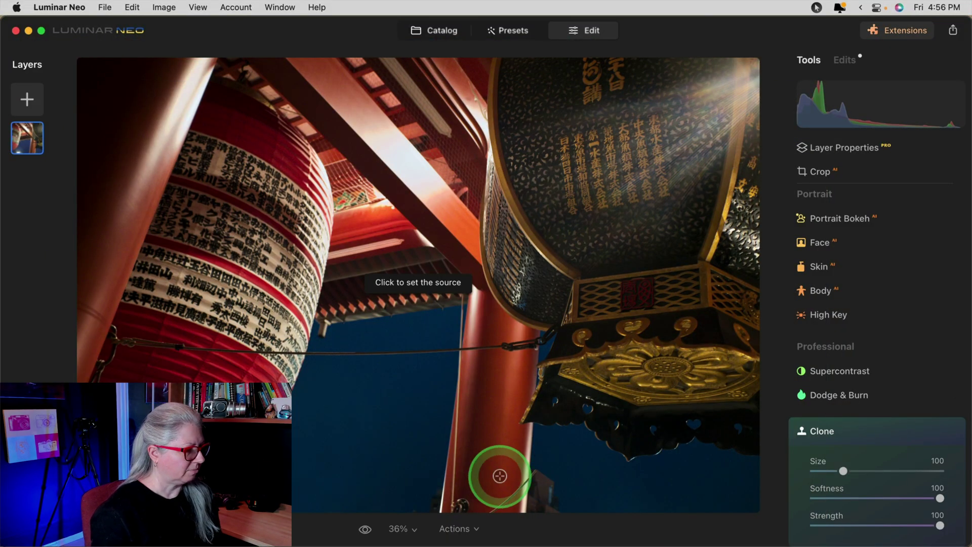
- Clone clear blue sky over the lower wire on the temple pillar photo with a smaller brush
left_click(501, 477)
left_click_drag(843, 471, 824, 471)
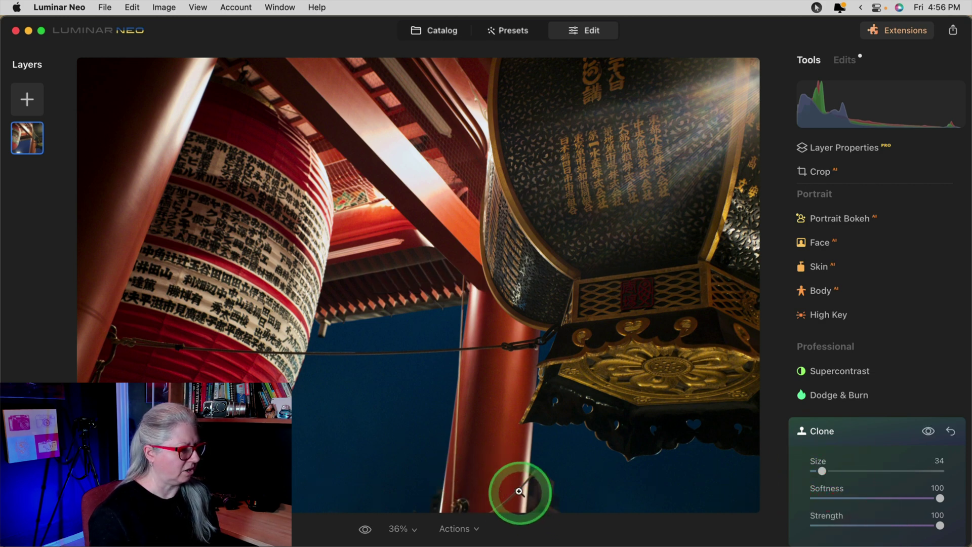
scroll(519, 495, "up", 3)
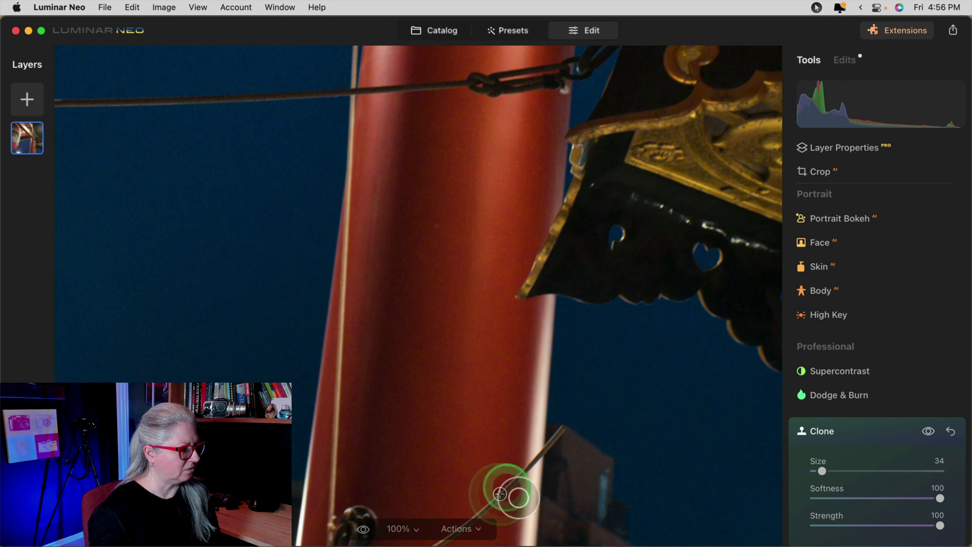
left_click_drag(514, 474, 500, 493)
scroll(430, 431, "left", 2)
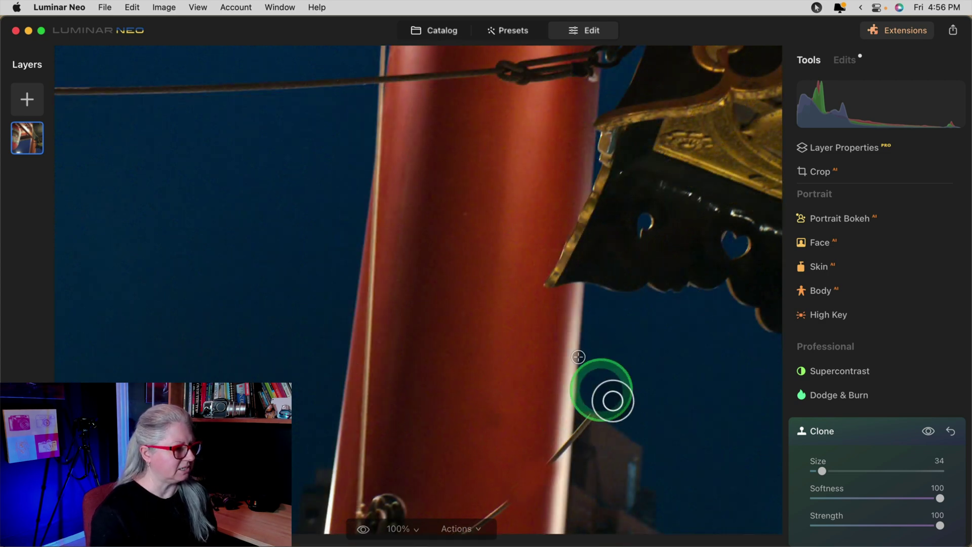
left_click(607, 371)
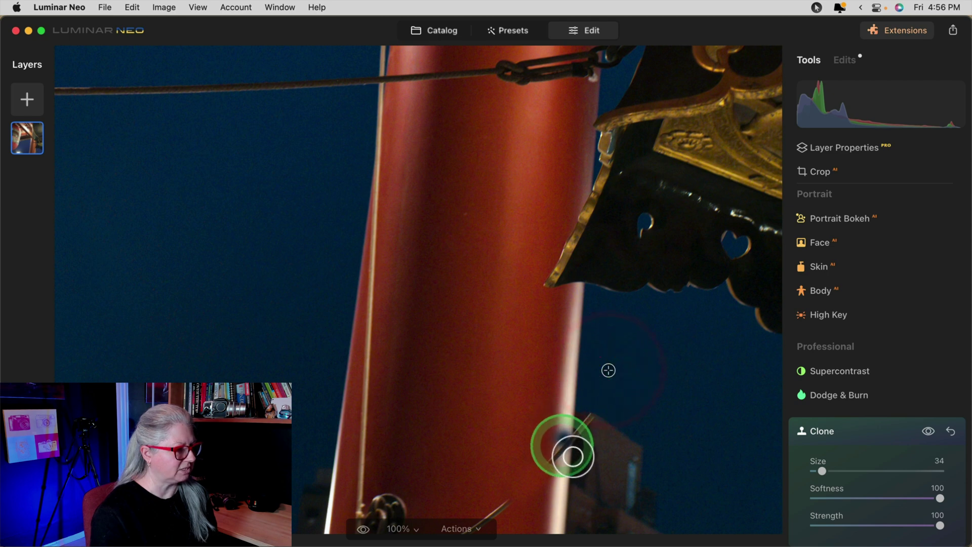
left_click_drag(573, 455, 566, 462)
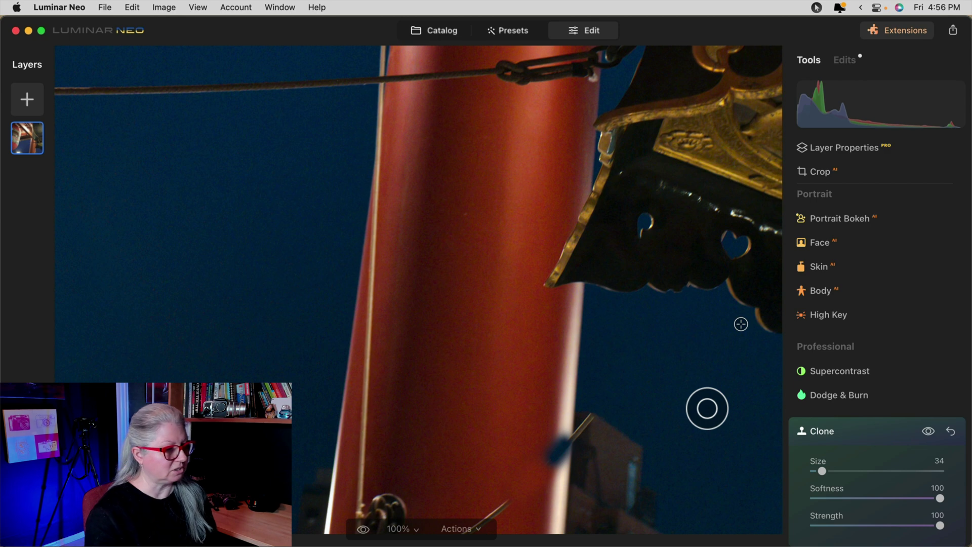
- Undo the recent clone strokes via Edit > Undo, bringing the wire back
left_click(131, 6)
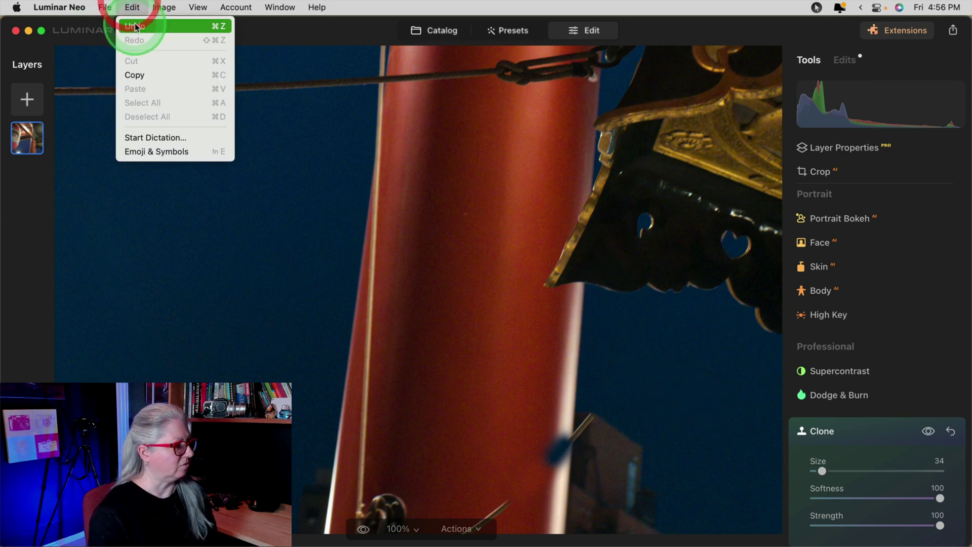
left_click(134, 26)
left_click(132, 6)
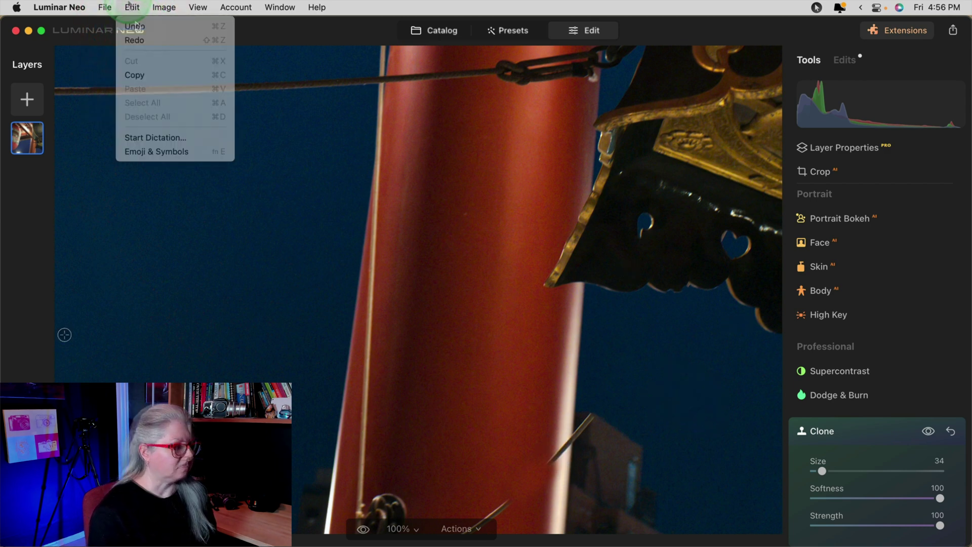
left_click(135, 26)
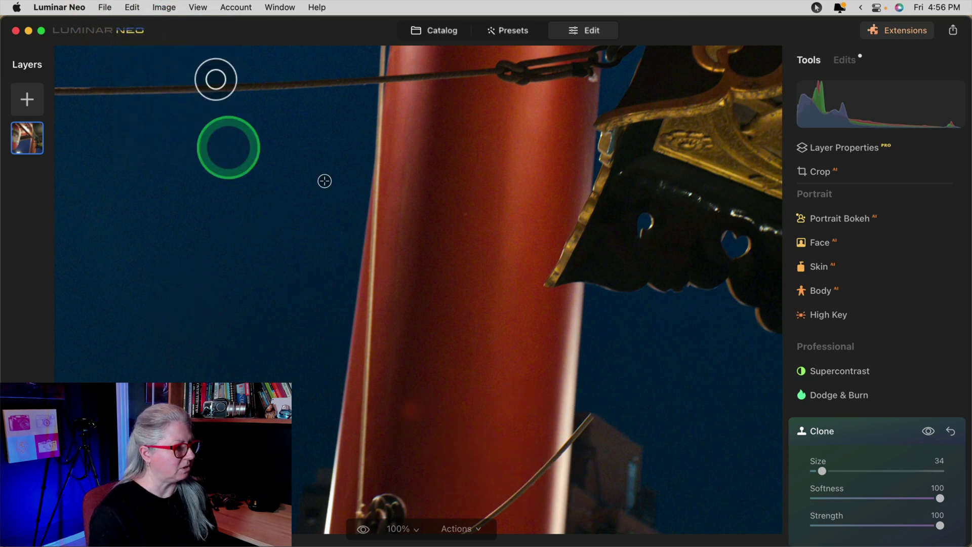
left_click(123, 7)
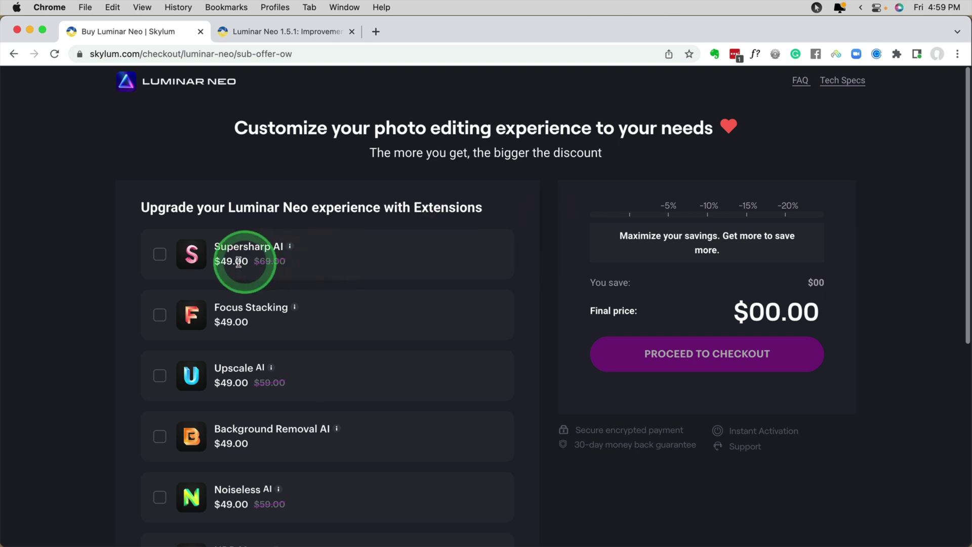
- Tick and untick Supersharp AI and Upscale AI to preview the bundle discount
left_click(160, 254)
left_click(159, 375)
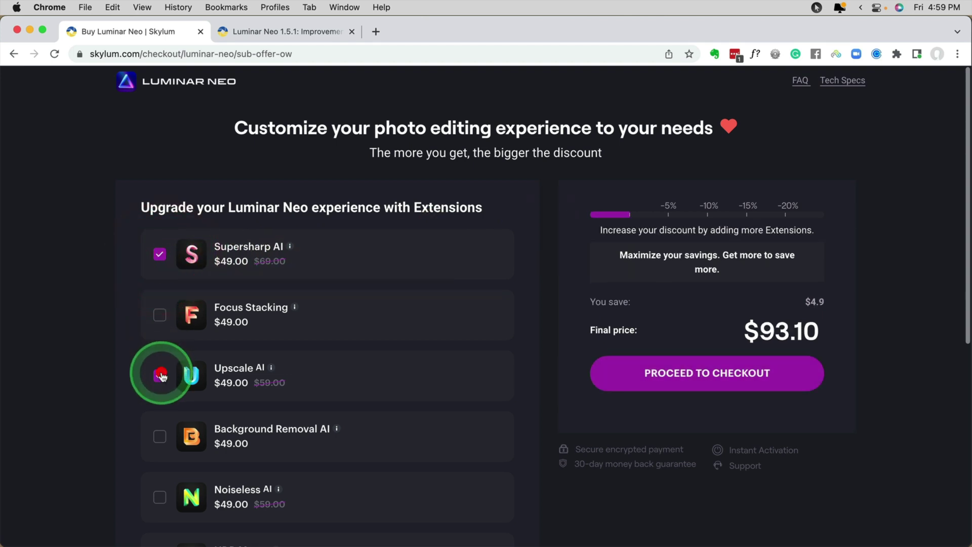
left_click(159, 375)
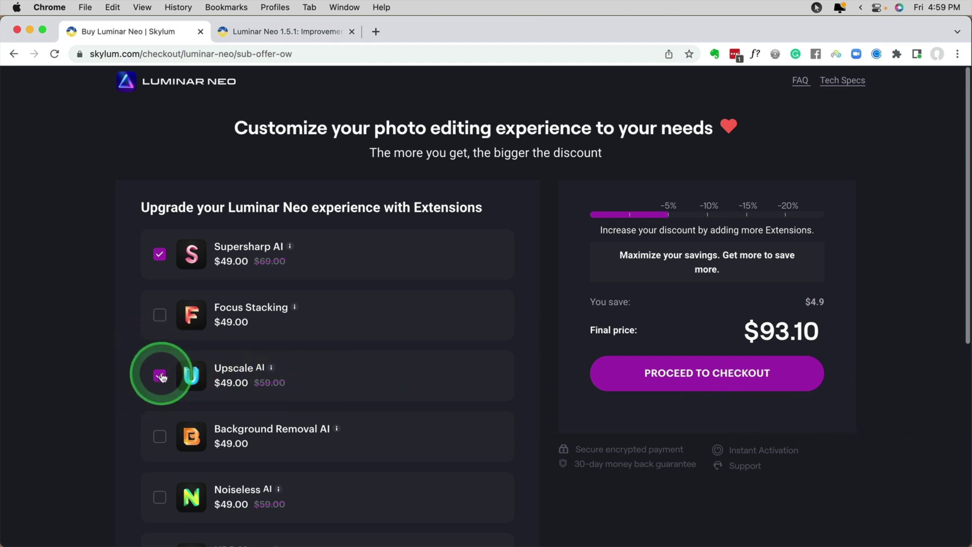
left_click(160, 253)
- Add HDR Merge and Background Removal AI, then select the Pro subscription plan
scroll(160, 253, "down", 2)
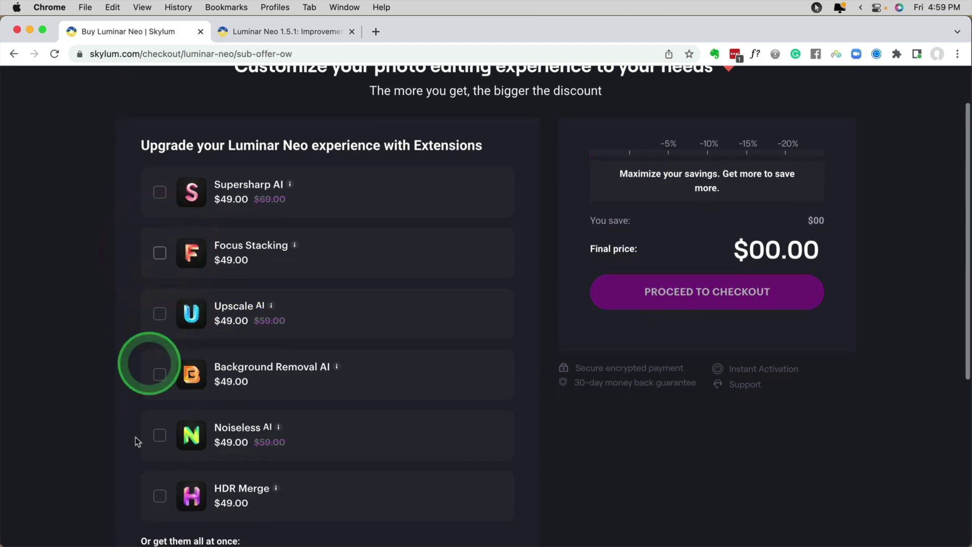
left_click(159, 499)
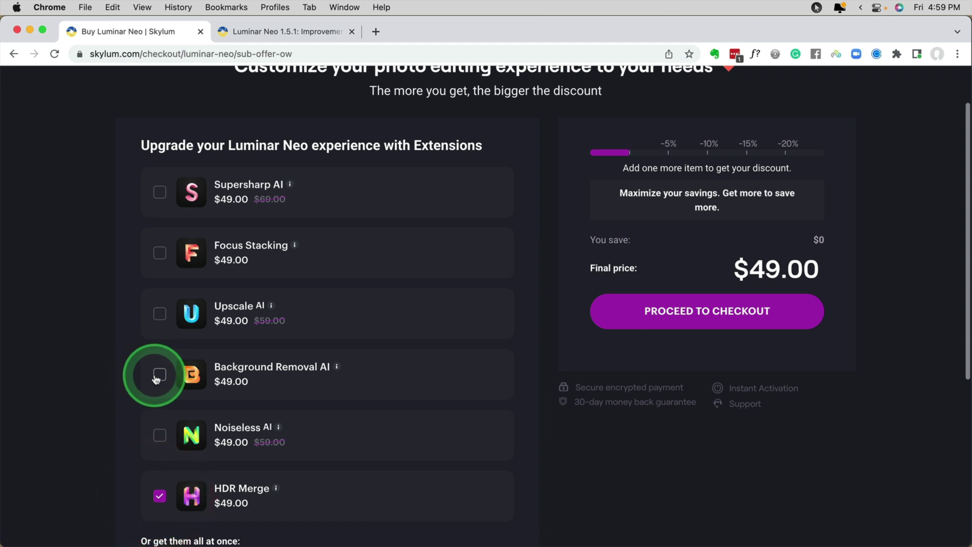
left_click(160, 374)
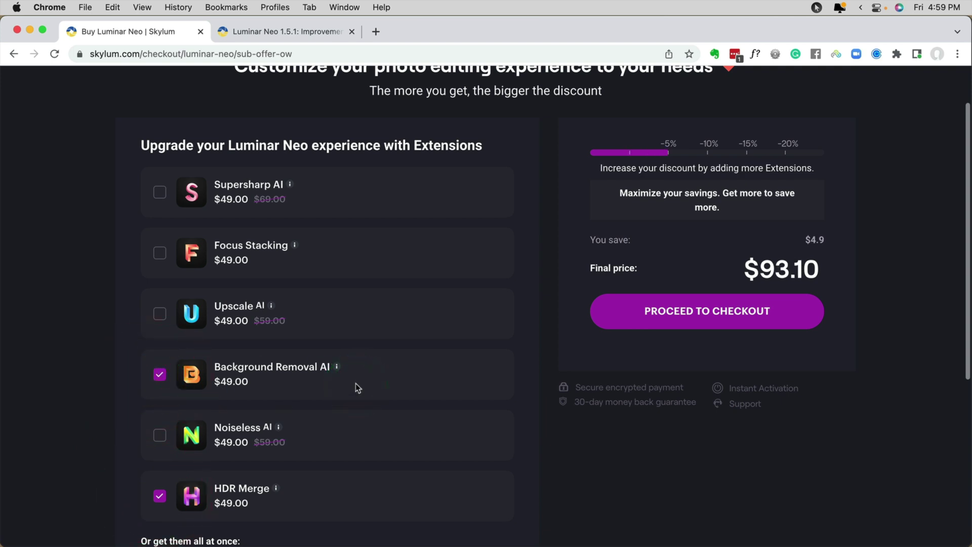
scroll(355, 388, "up", 2)
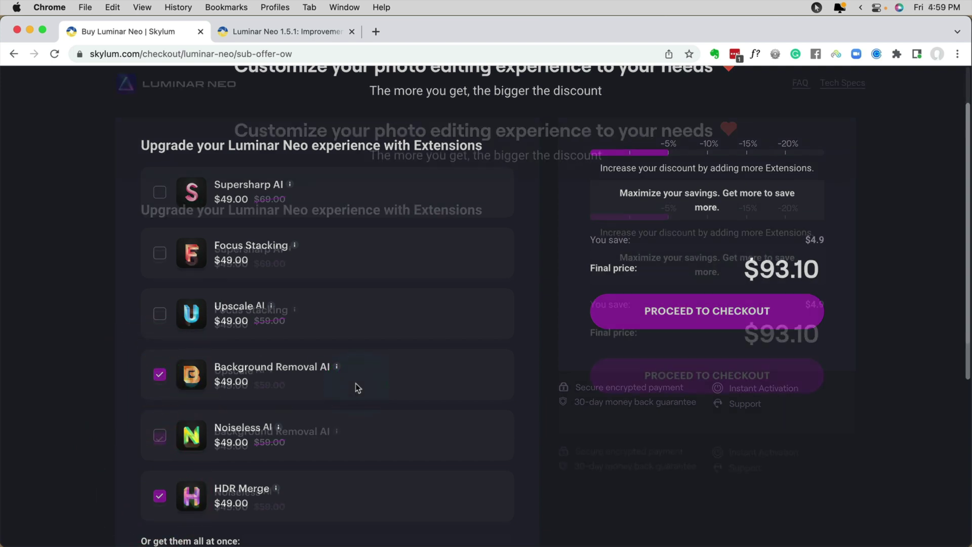
scroll(356, 384, "down", 5)
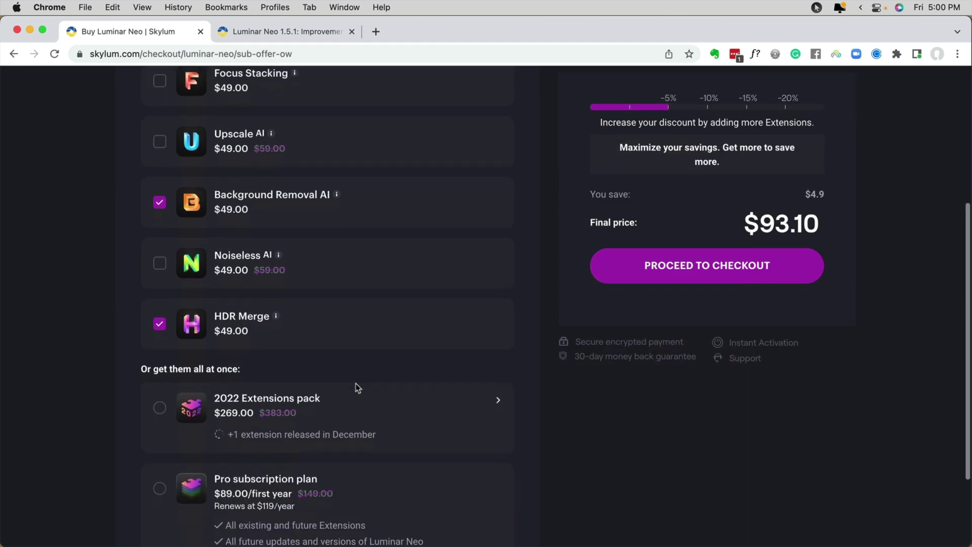
left_click(153, 424)
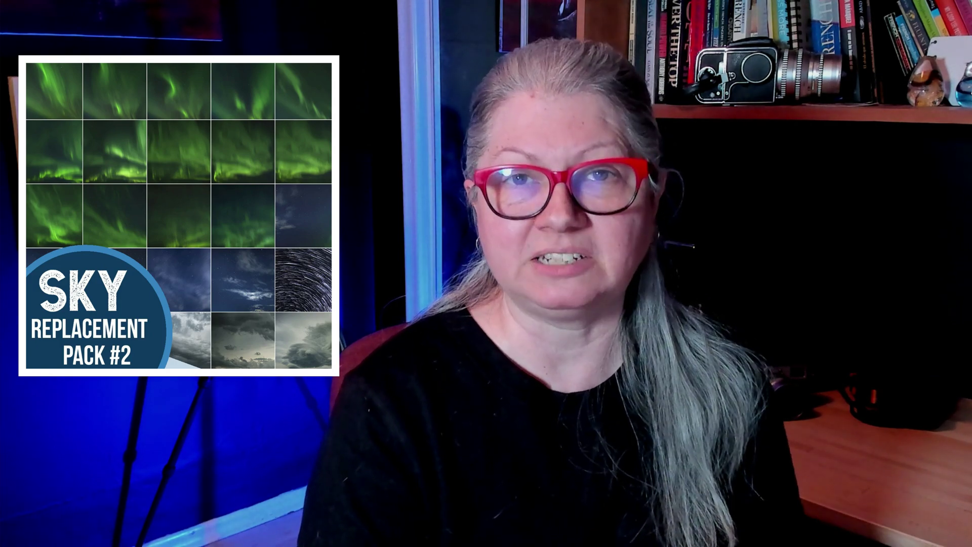
- Hide the Sky AI replacement to reveal the tree-field photo's original plain blue sky
left_click(926, 236)
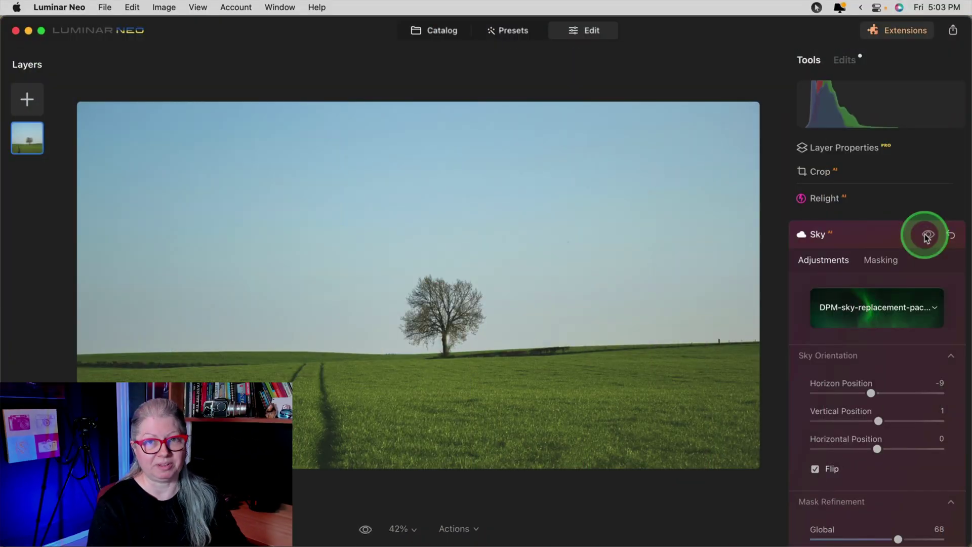
- Re-enable Sky AI and swap in a different aurora sky from DPM Sky Pack #2
left_click(927, 236)
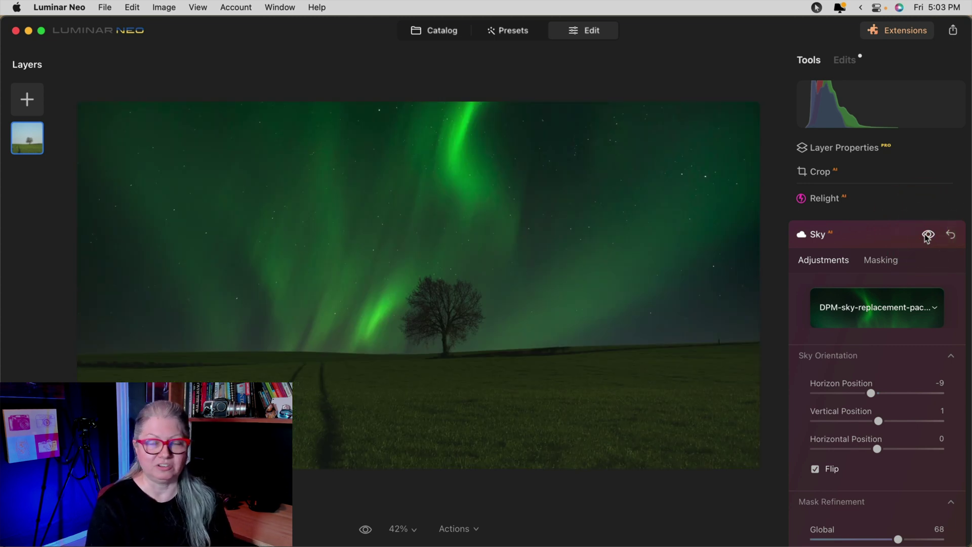
left_click(869, 308)
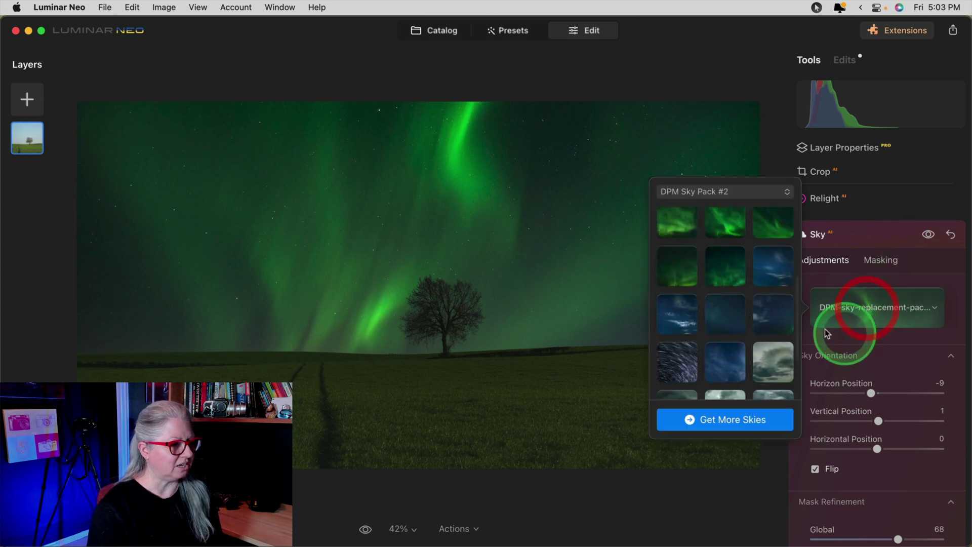
scroll(693, 265, "up", 5)
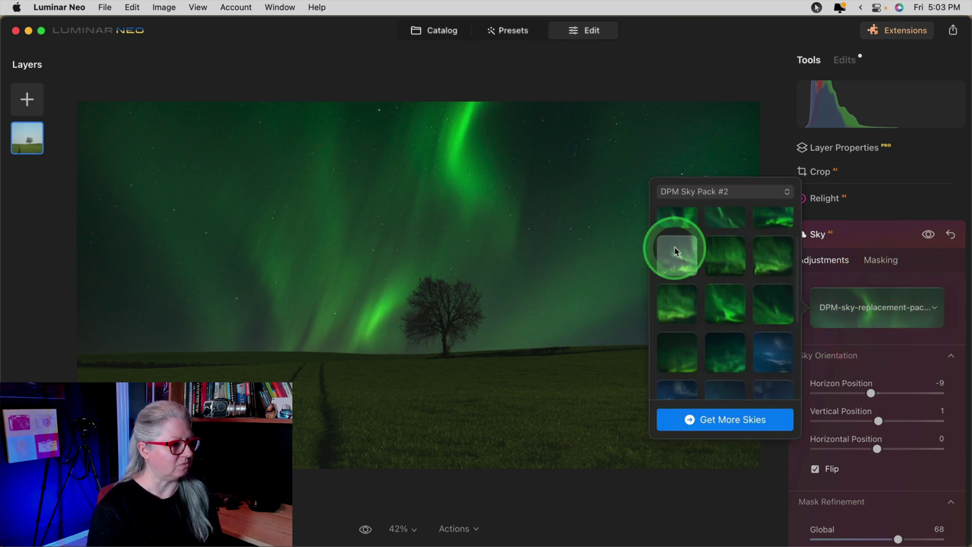
scroll(675, 251, "up", 2)
left_click(777, 305)
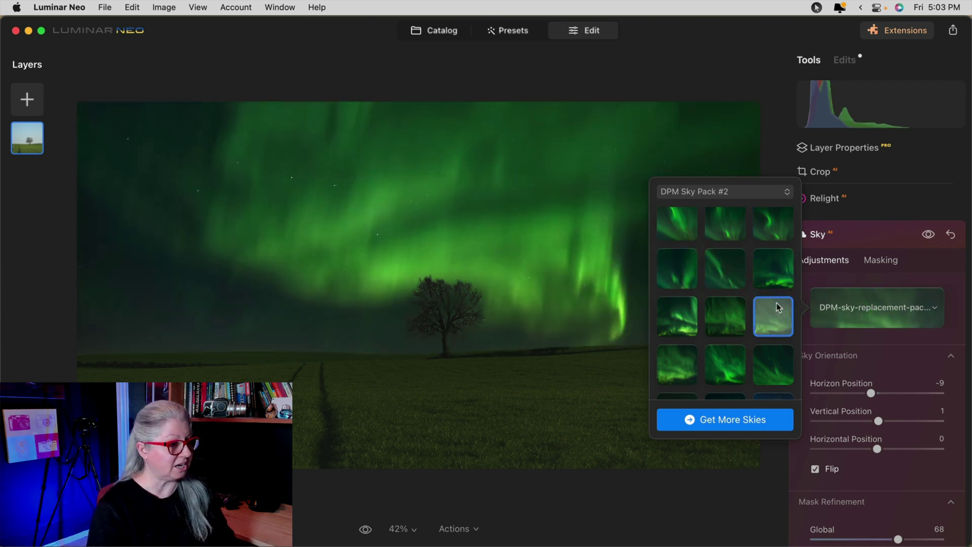
- Try another aurora and a starry night sky, then settle on the stormy clouds sky
scroll(775, 283, "down", 3)
left_click(688, 304)
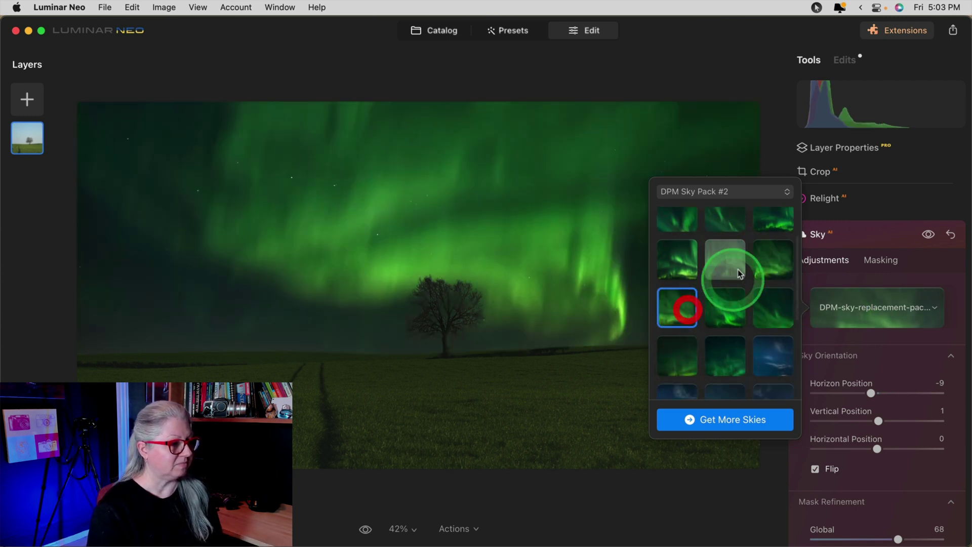
scroll(737, 269, "down", 2)
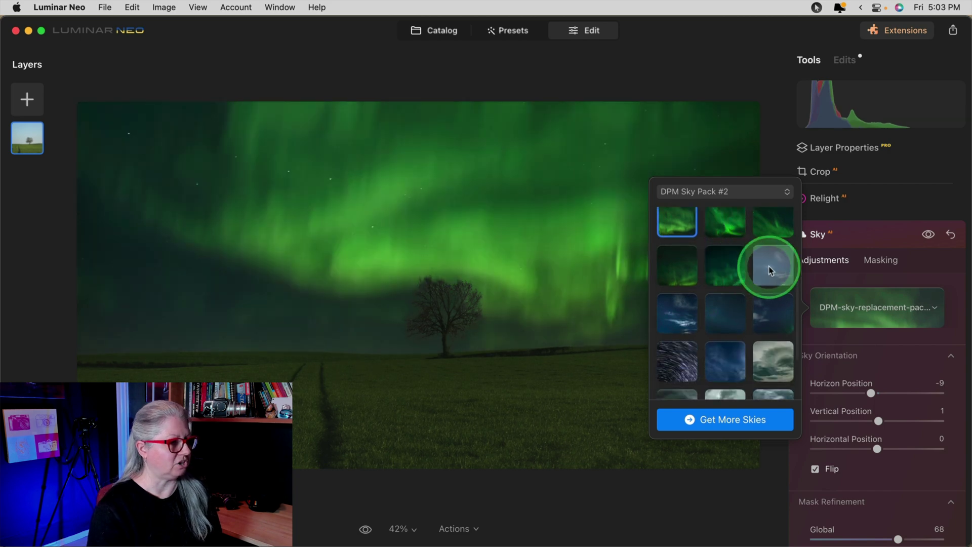
left_click(770, 270)
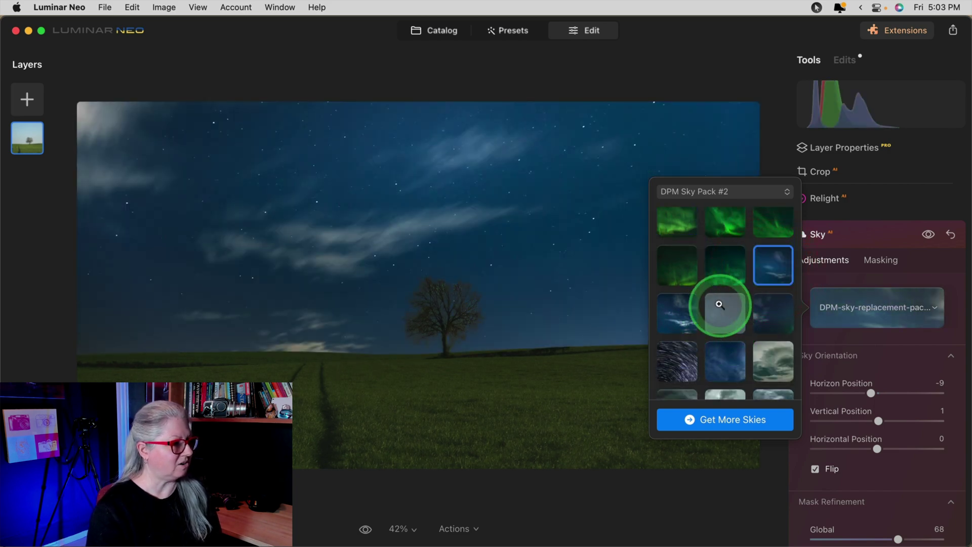
scroll(729, 299, "down", 3)
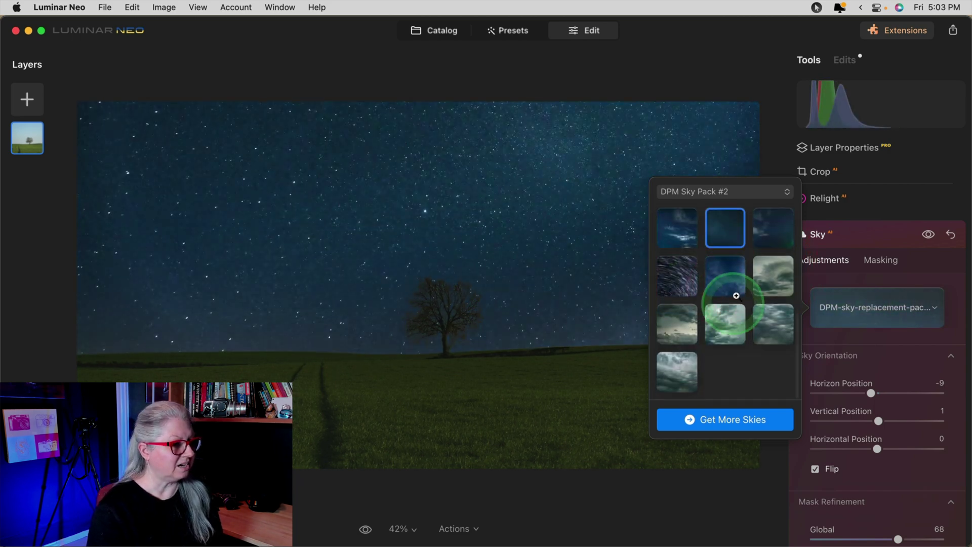
left_click(774, 284)
left_click(813, 468)
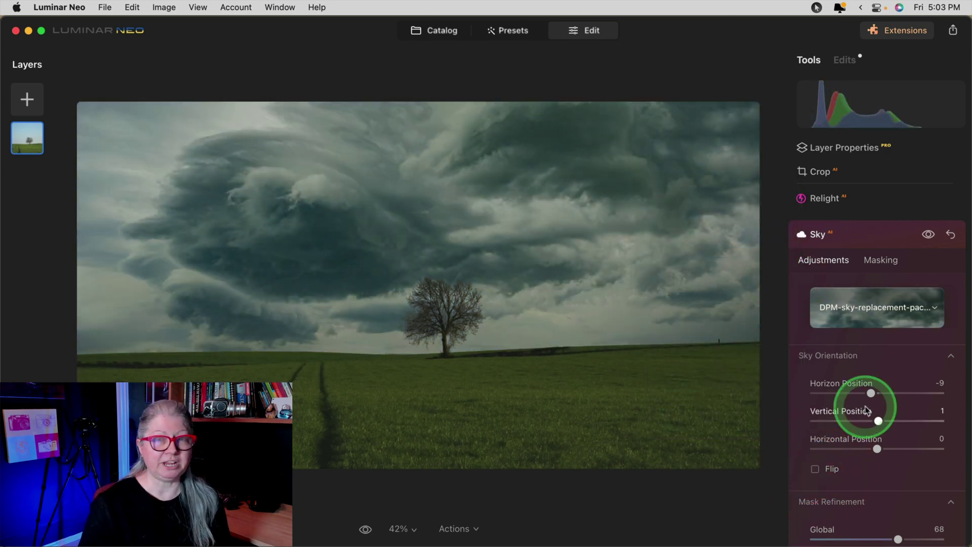